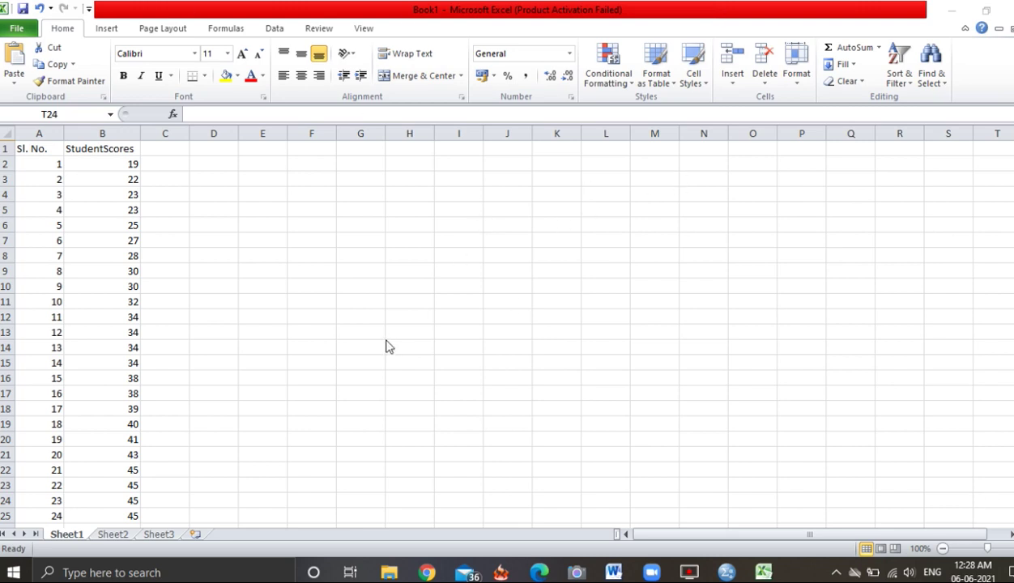
Step: Review the student scores in the Excel worksheet and in the SPSS Data Editor dataset, and return to Excel
left_click(109, 149)
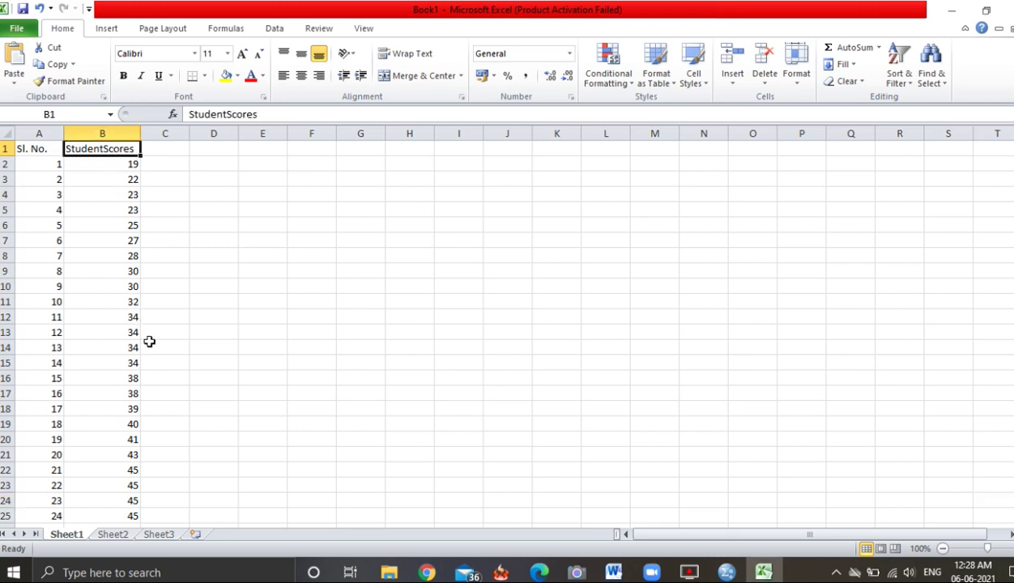
scroll(145, 332, "down", 15)
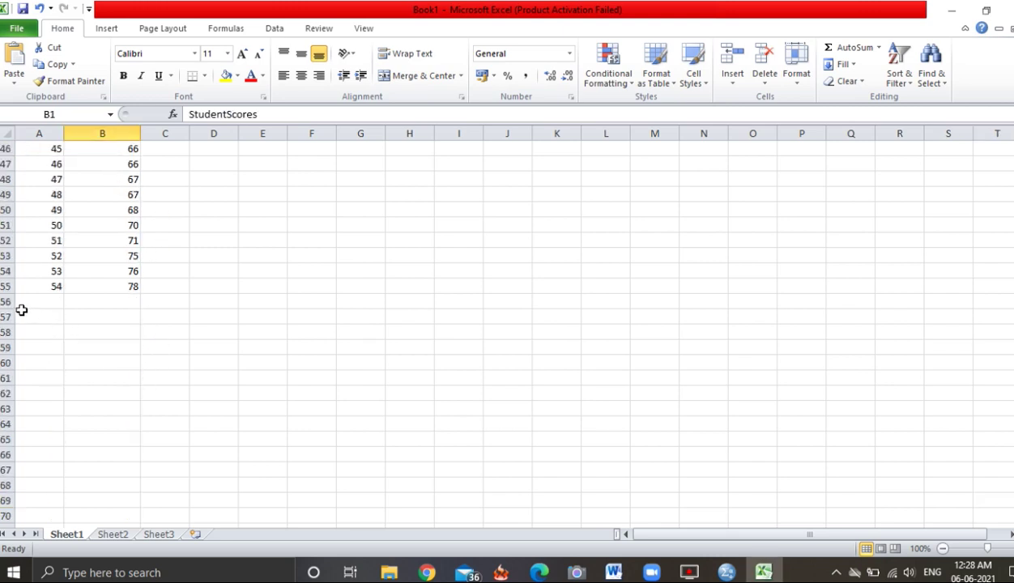
scroll(231, 300, "up", 11)
scroll(238, 307, "up", 4)
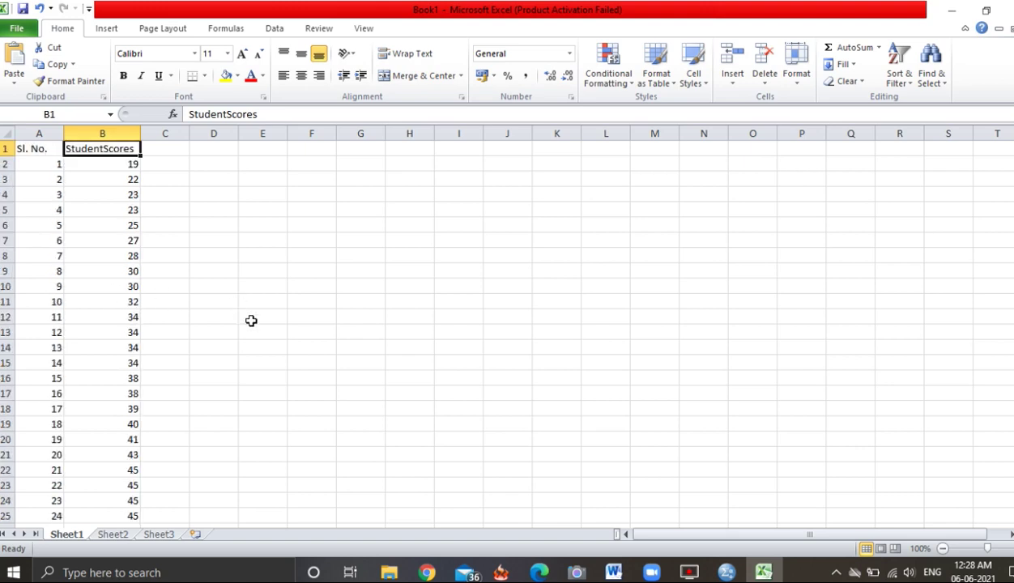
mouse_move(726, 572)
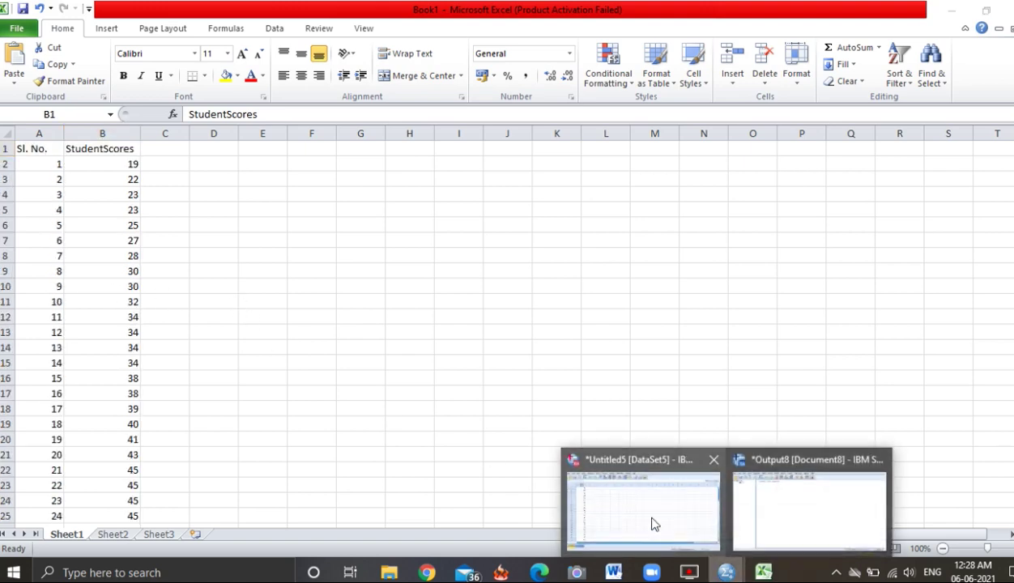
left_click(654, 525)
scroll(204, 278, "down", 12)
scroll(59, 383, "down", 1)
scroll(408, 353, "up", 11)
scroll(408, 354, "up", 2)
left_click(763, 573)
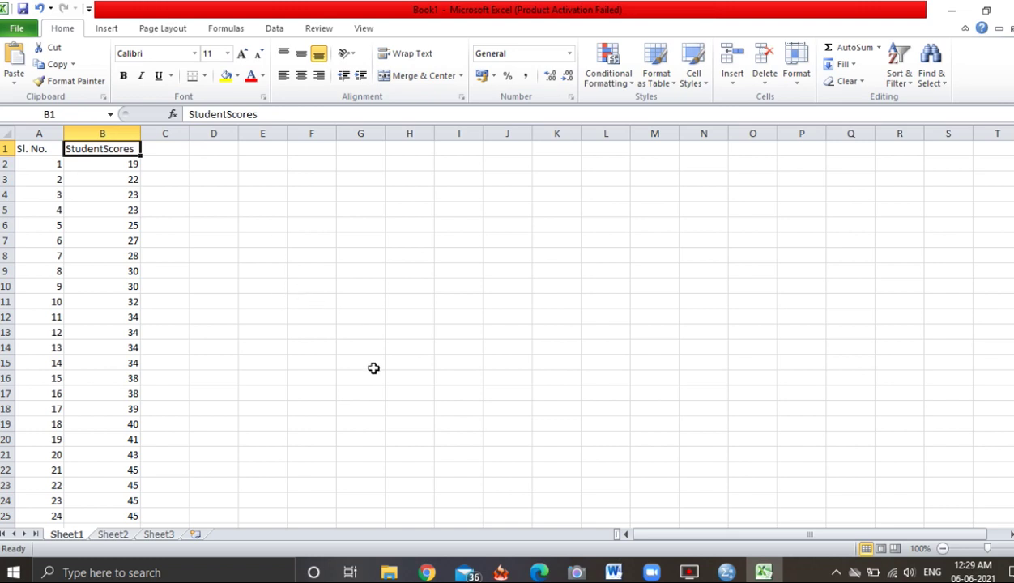
Step: Start a Descriptive Statistics analysis from the Data Analysis tools with the scores in B2:B55 as the input range
left_click(432, 367)
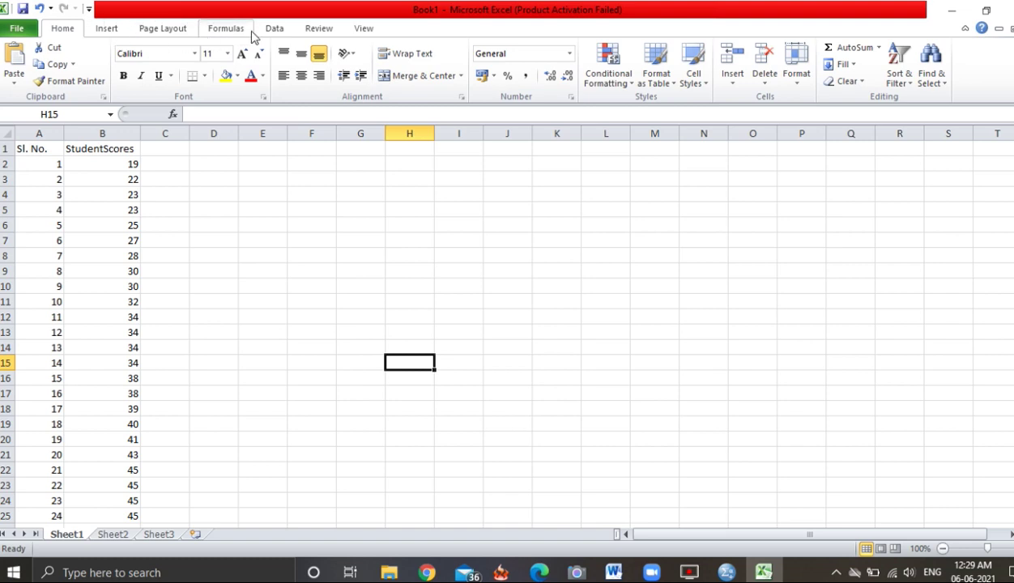
left_click(274, 29)
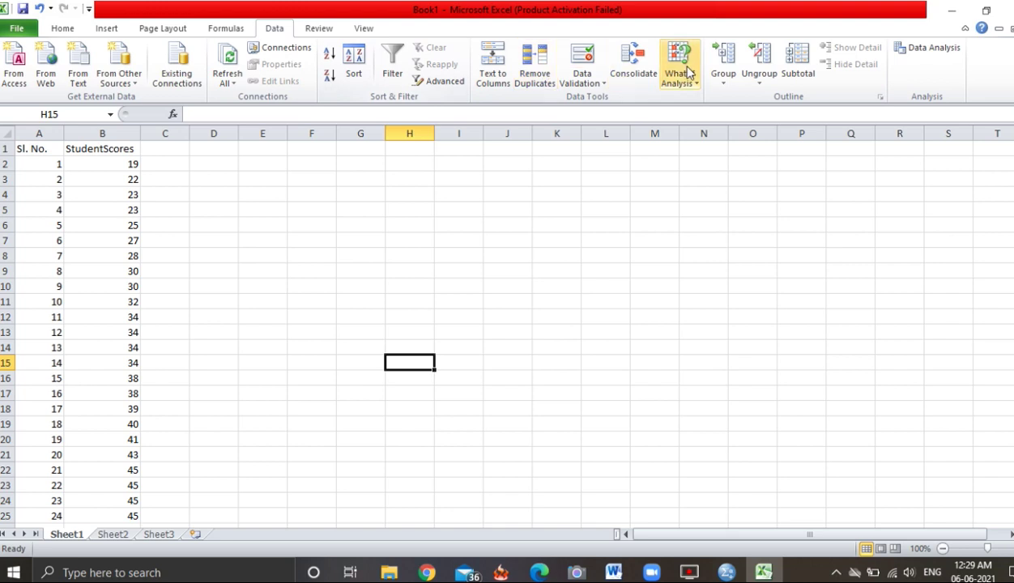
left_click(932, 51)
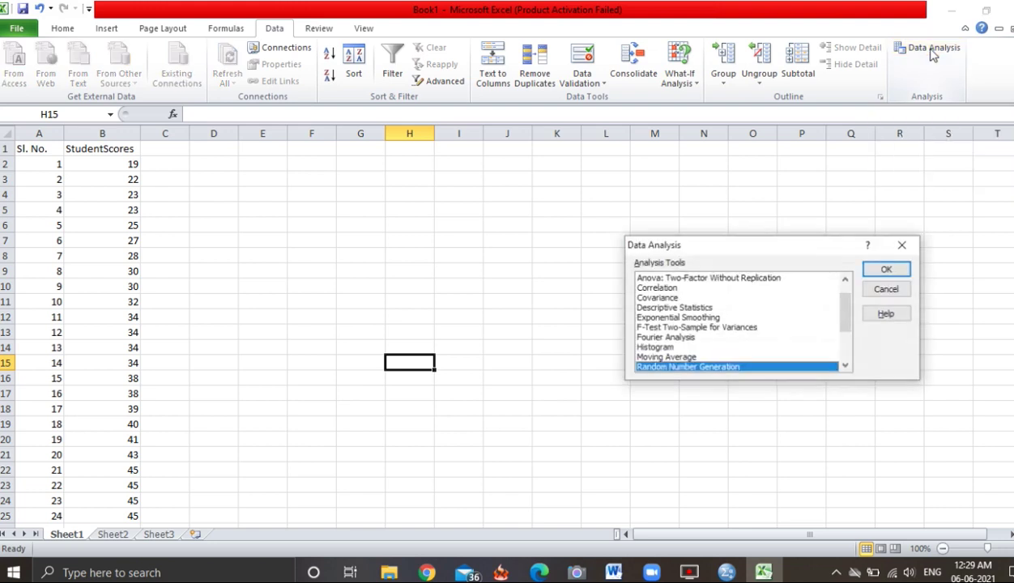
left_click(699, 309)
left_click(888, 269)
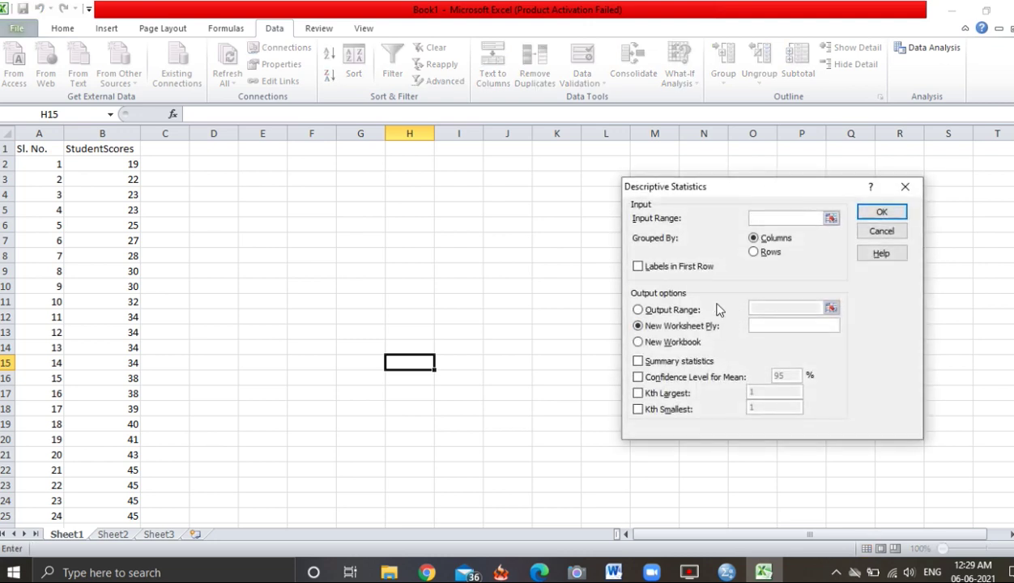
left_click(760, 220)
left_click(831, 219)
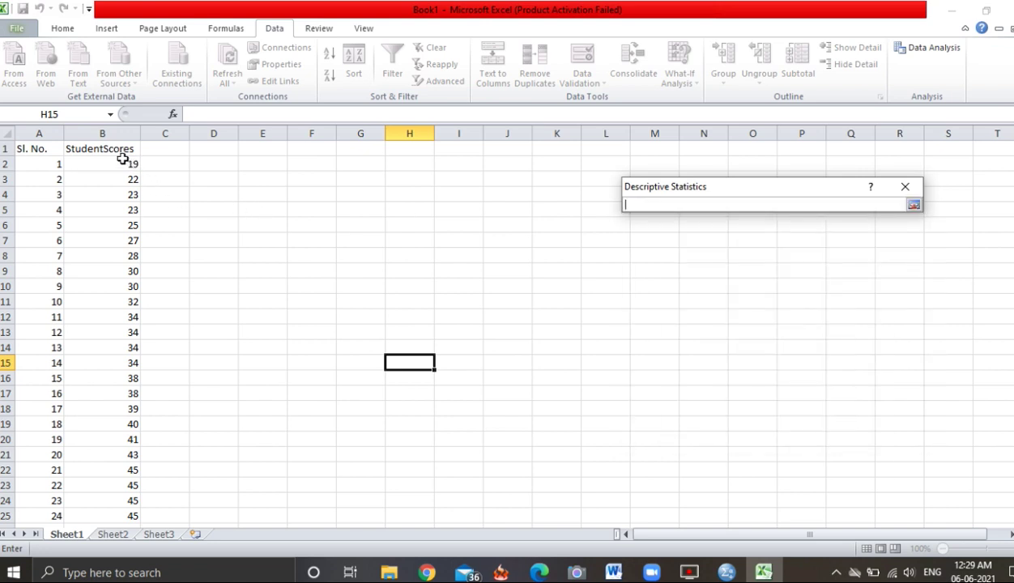
left_click_drag(122, 159, 109, 444)
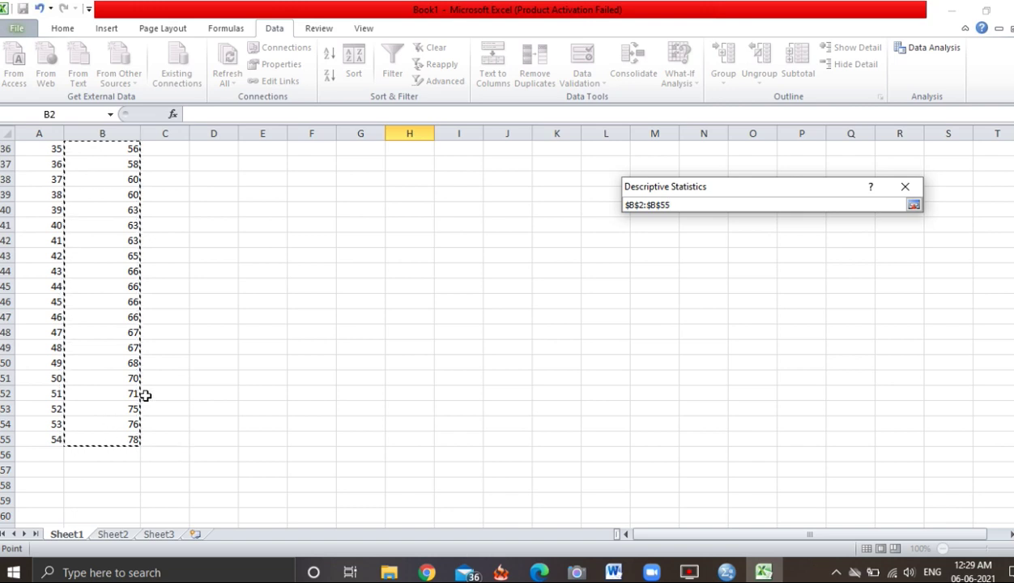
left_click(907, 207)
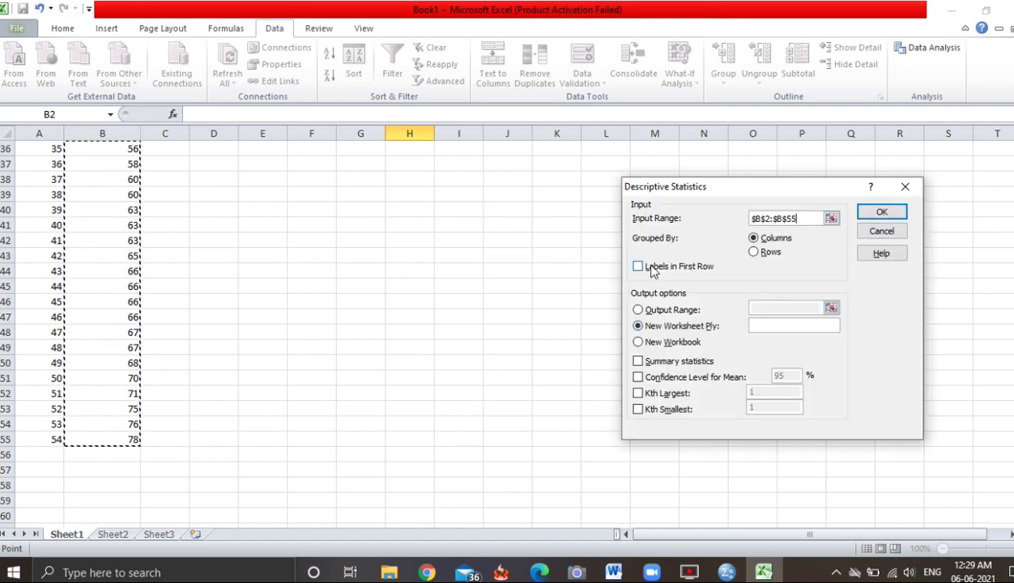
Step: Direct the descriptive statistics output to range D2:H16 on the current sheet
left_click(638, 310)
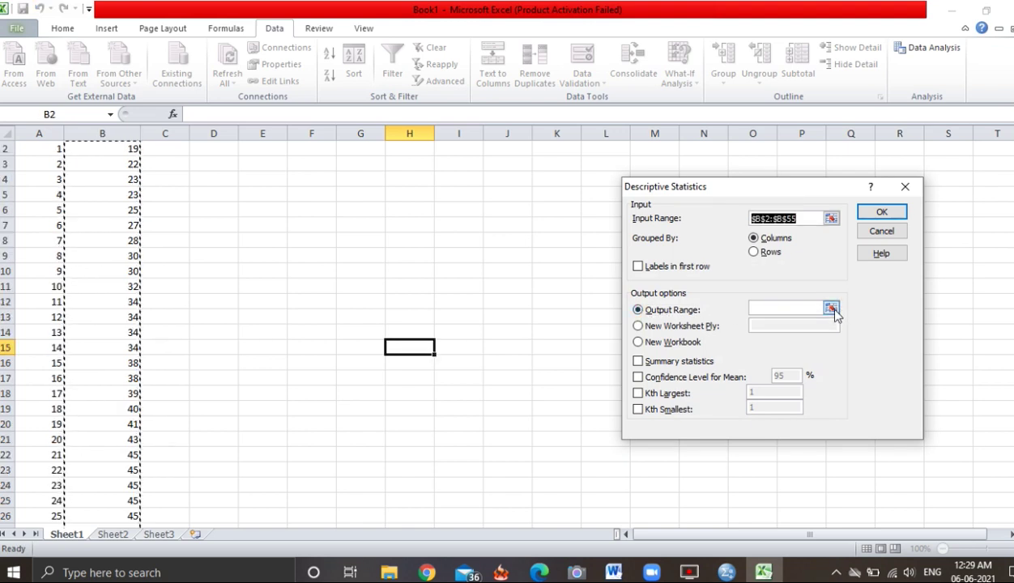
left_click(832, 308)
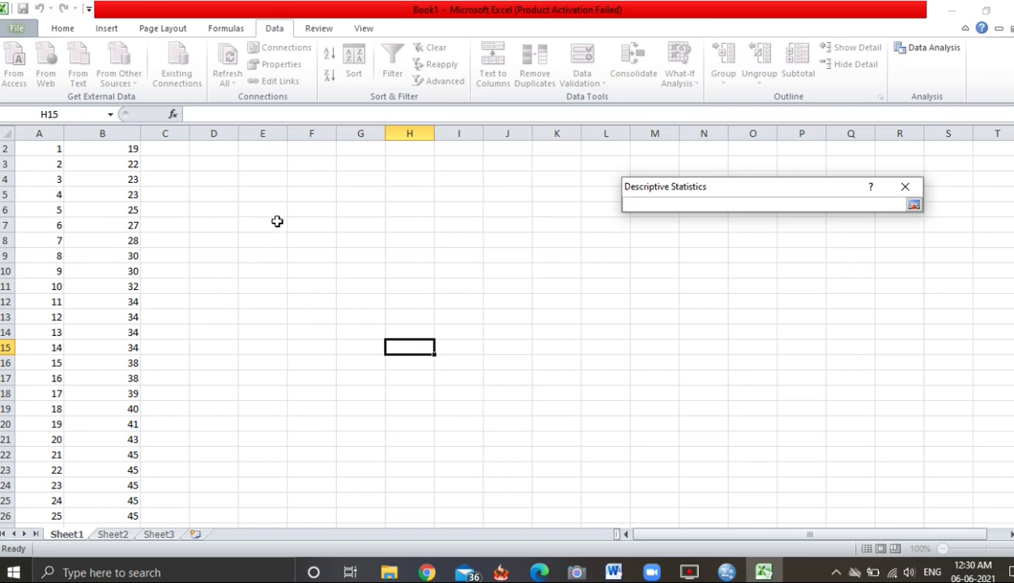
scroll(272, 217, "up", 1)
left_click(224, 165)
left_click_drag(224, 164, 434, 384)
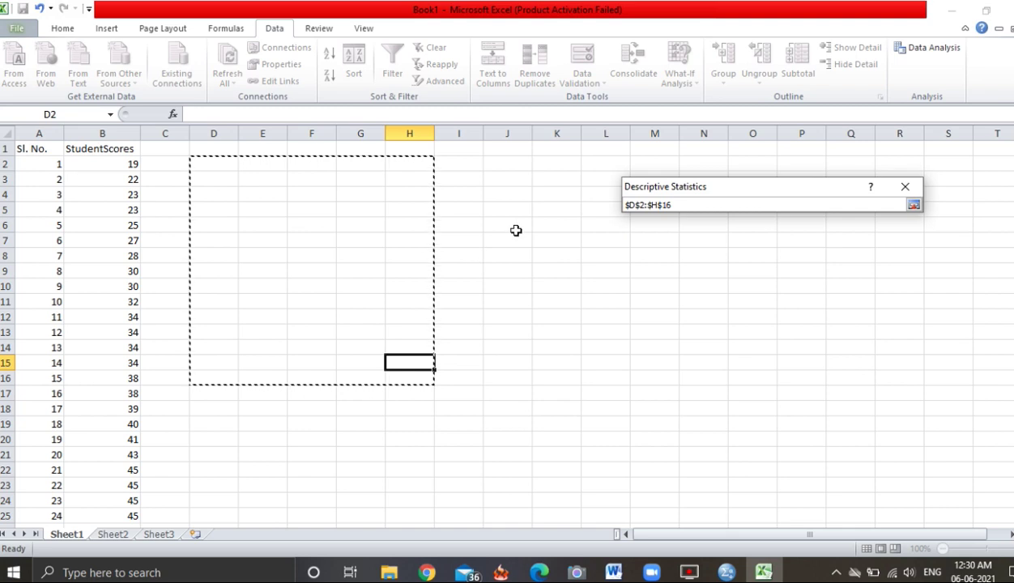
left_click(912, 206)
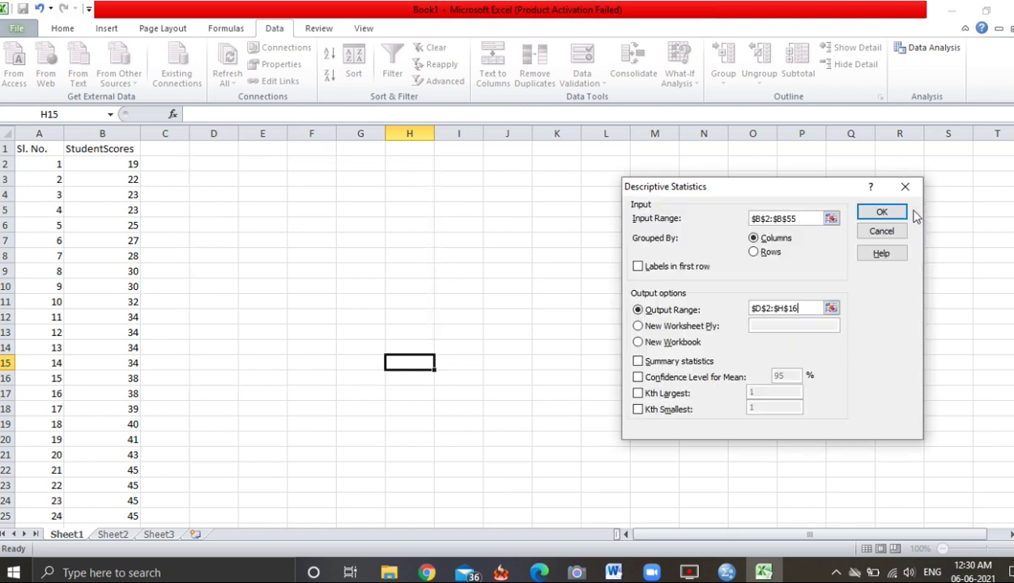
Step: Include summary statistics, Kth Largest and Kth Smallest in the output and run the analysis
left_click(637, 362)
left_click(638, 394)
left_click(638, 409)
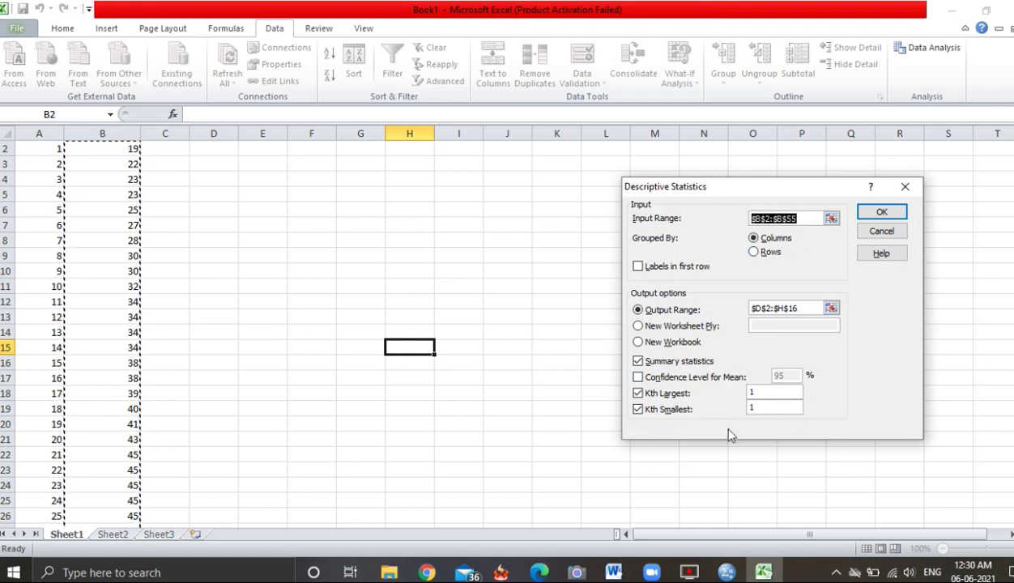
left_click(890, 215)
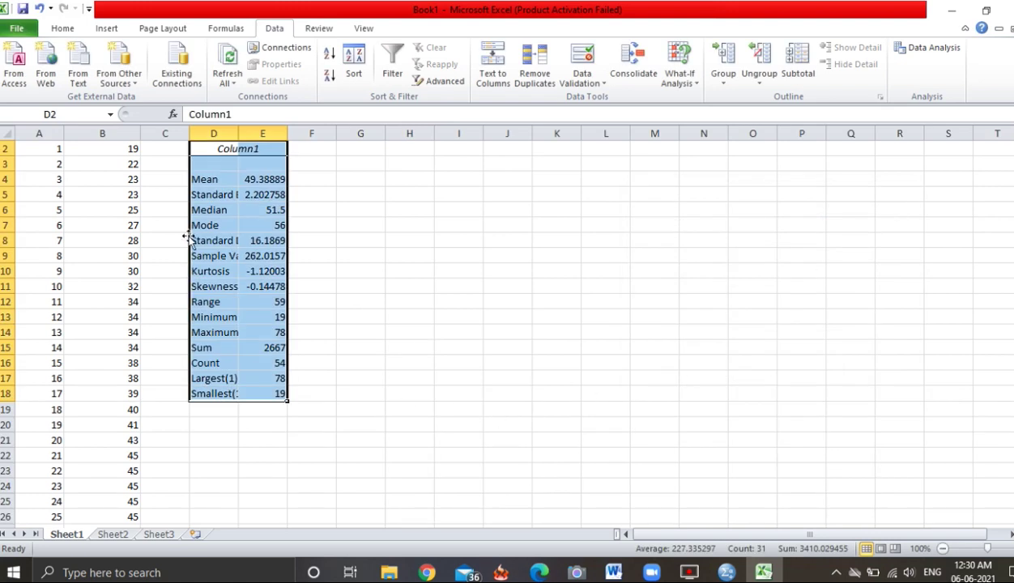
Step: Widen columns D and E so the statistics labels and values are fully readable
left_click_drag(238, 132, 285, 132)
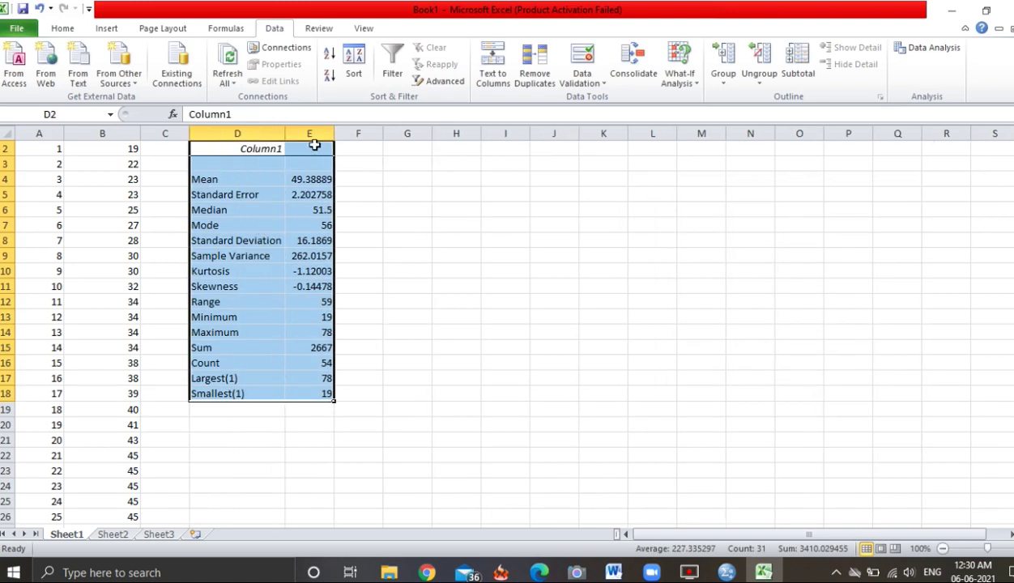
left_click_drag(334, 136, 377, 135)
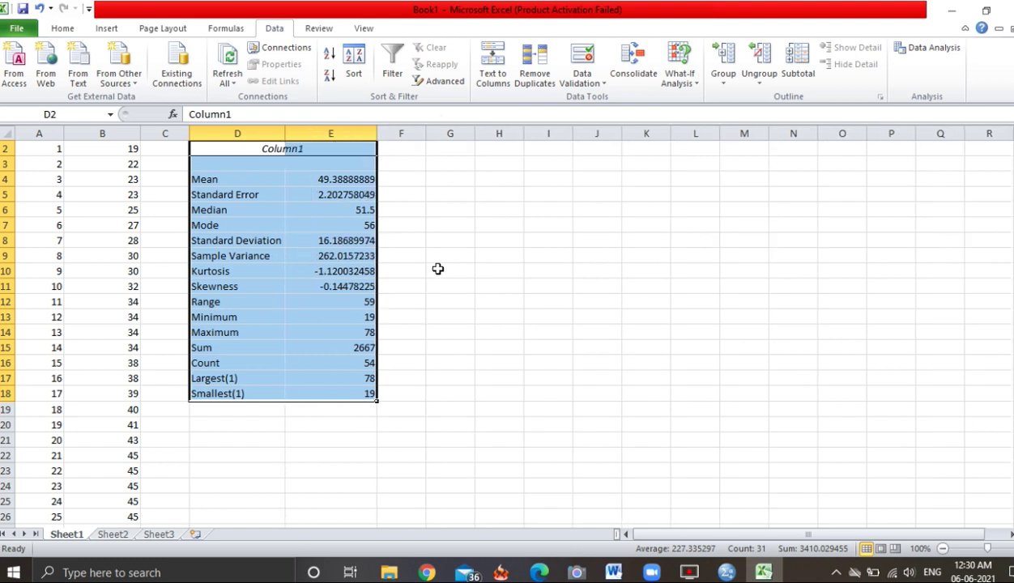
left_click(503, 407)
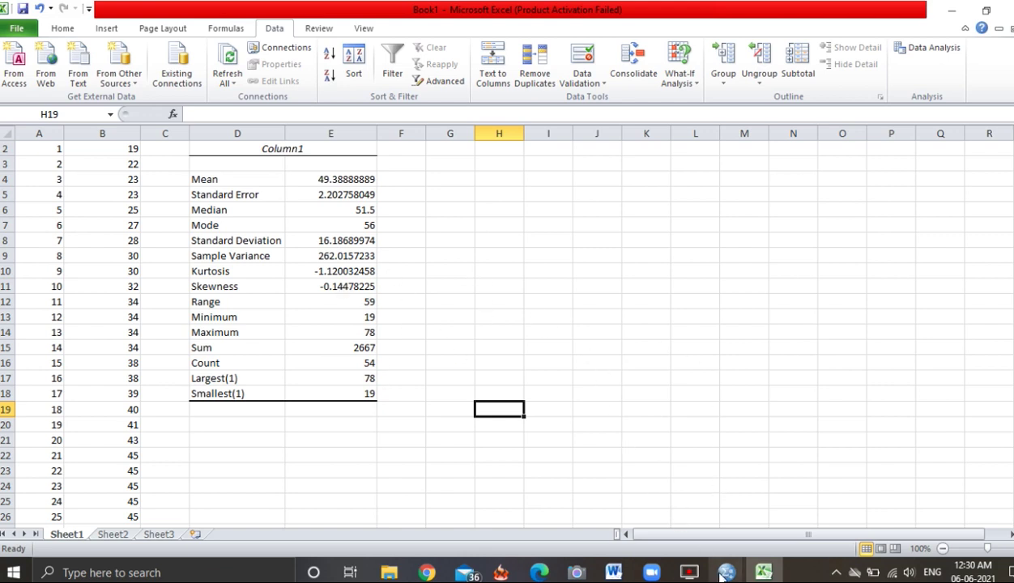
Step: Switch to the SPSS Data Editor and set up a Descriptives analysis with StudentsScore as the variable
mouse_move(719, 574)
left_click(637, 489)
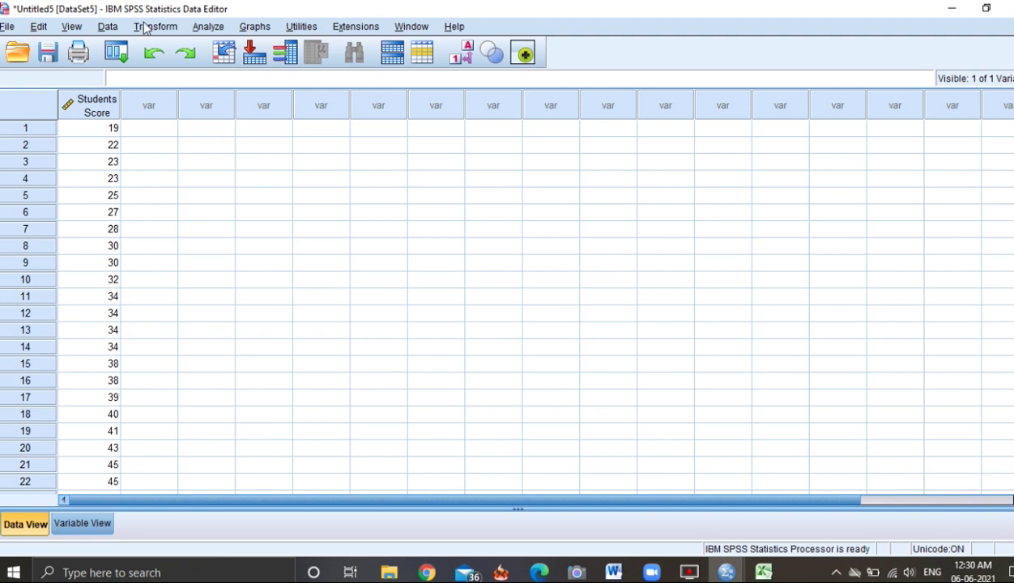
left_click(208, 27)
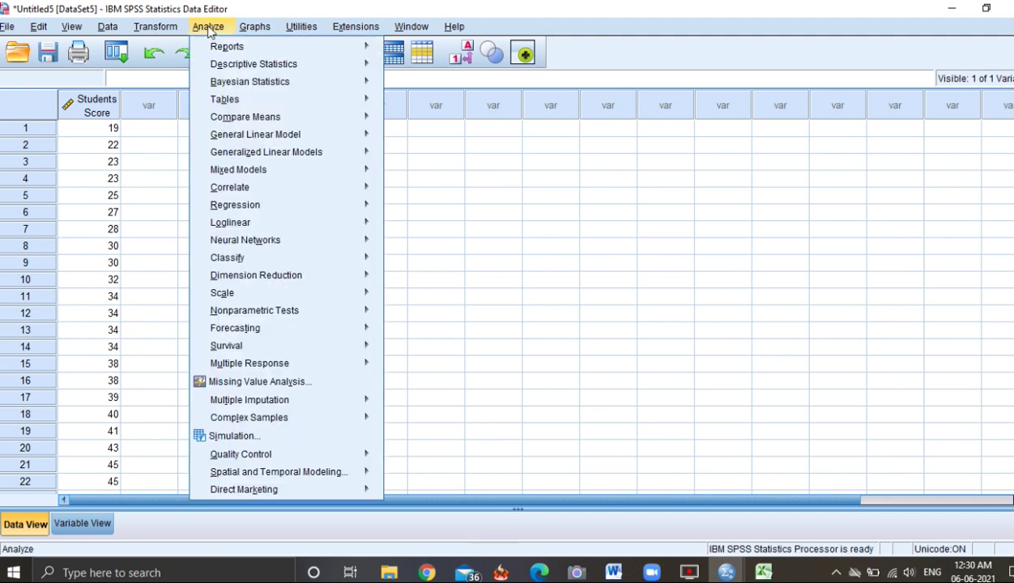
mouse_move(213, 65)
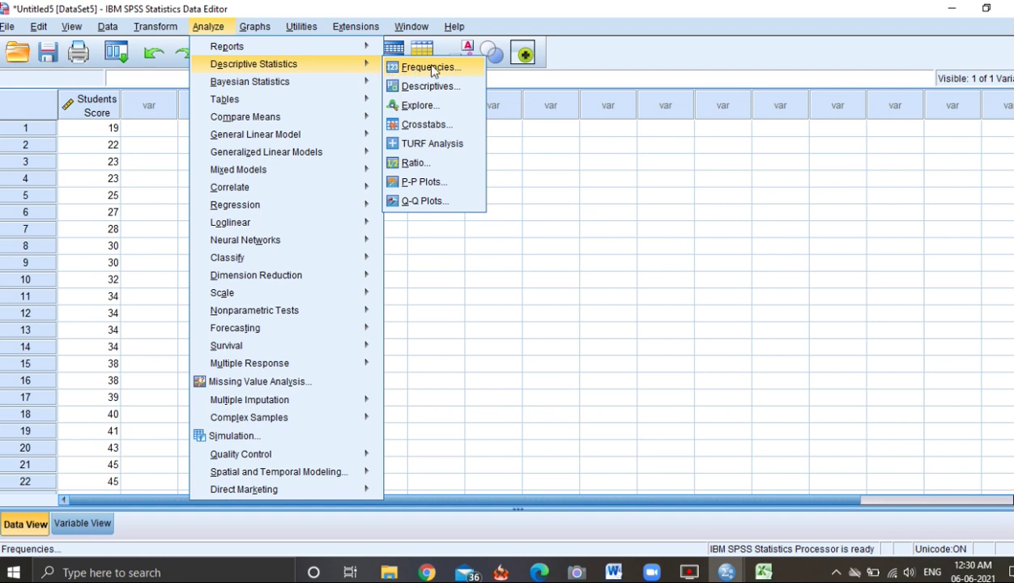
left_click(431, 87)
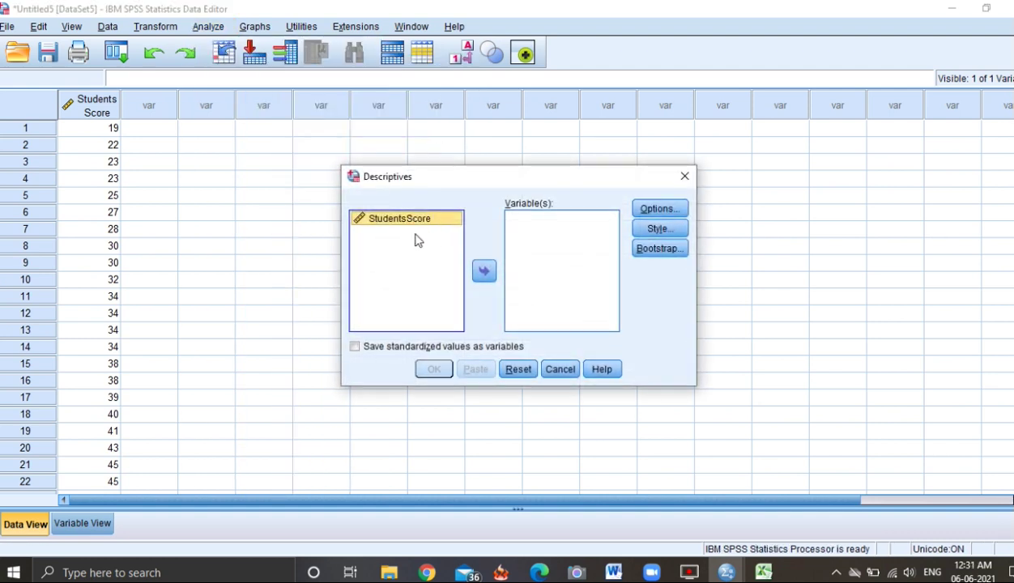
left_click(483, 271)
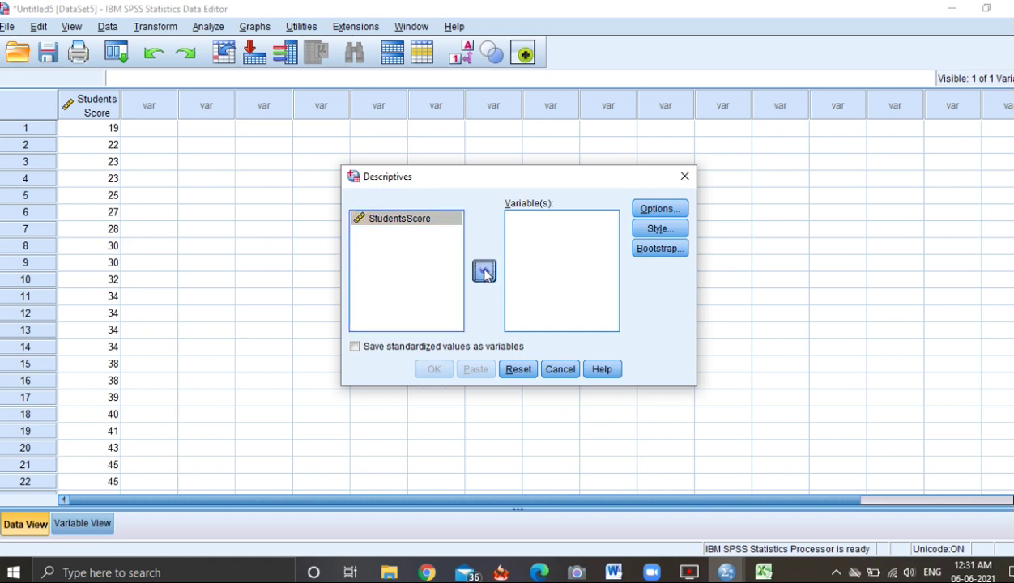
Step: Add Sum, Variance, Range, S.E. mean, Skewness and Kurtosis to the Descriptives options and run the analysis, dismissing the security alert
left_click(662, 210)
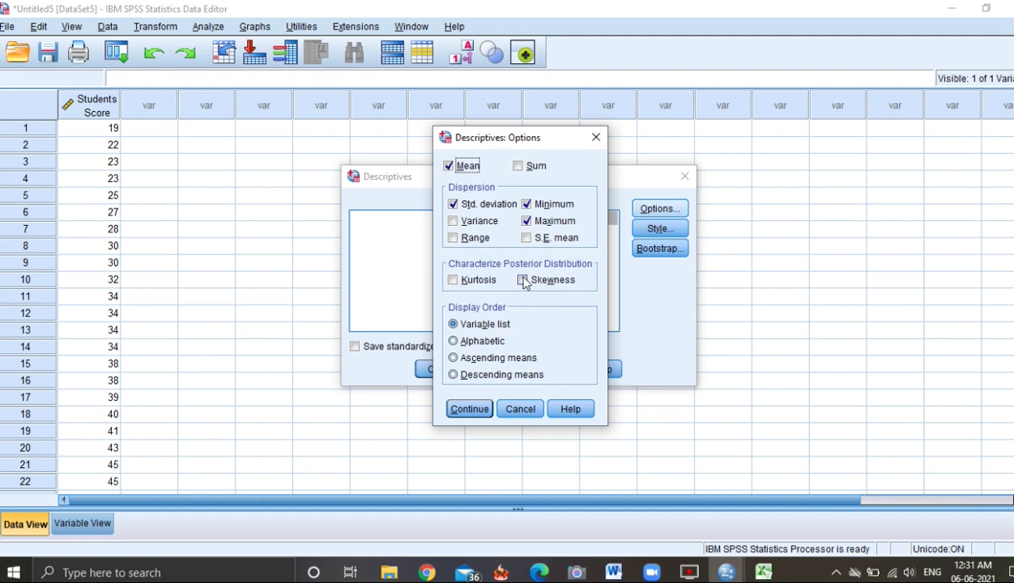
left_click(521, 171)
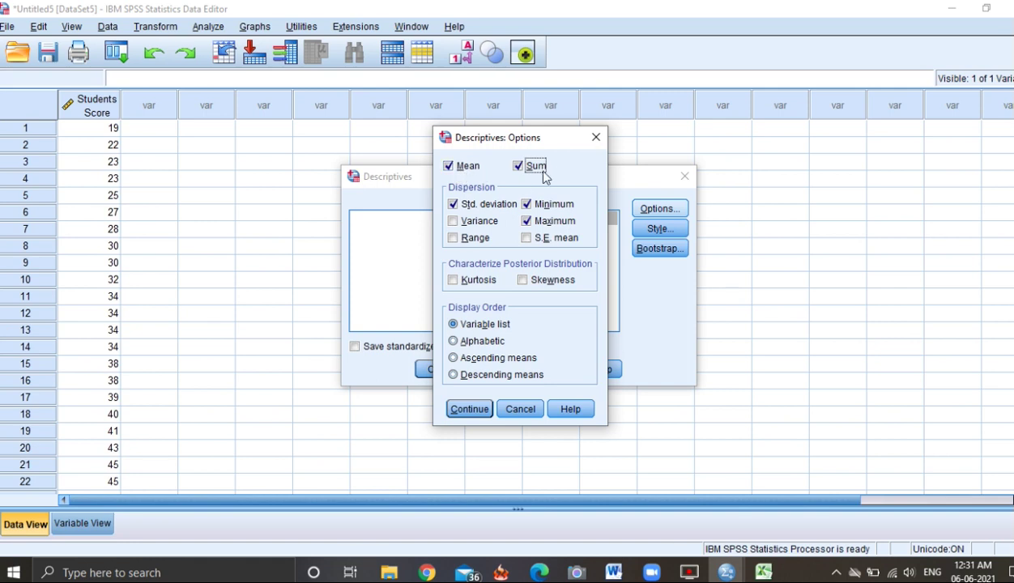
left_click(452, 221)
left_click(453, 238)
left_click(527, 238)
left_click(522, 281)
left_click(453, 281)
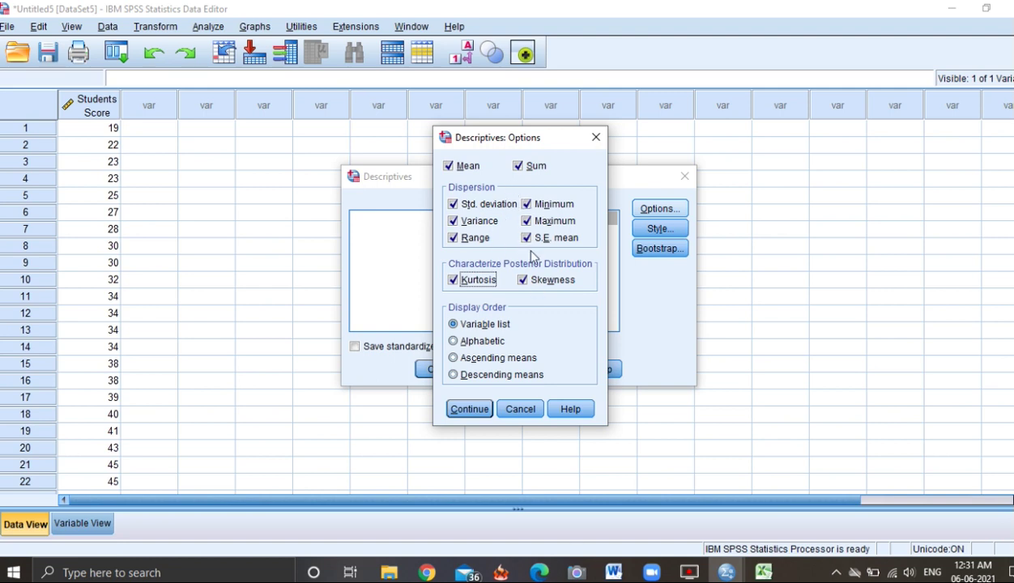
left_click(469, 410)
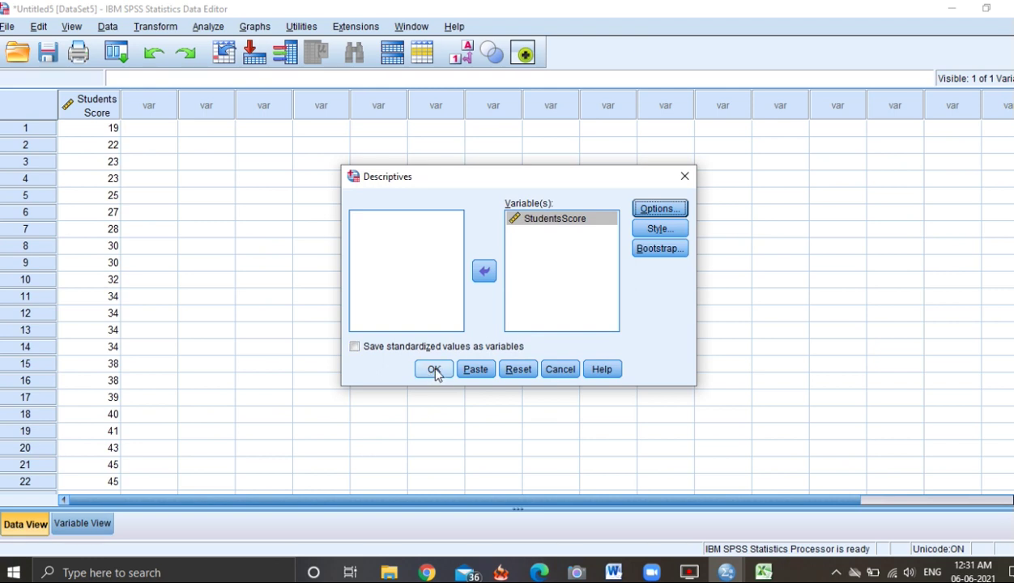
left_click(434, 370)
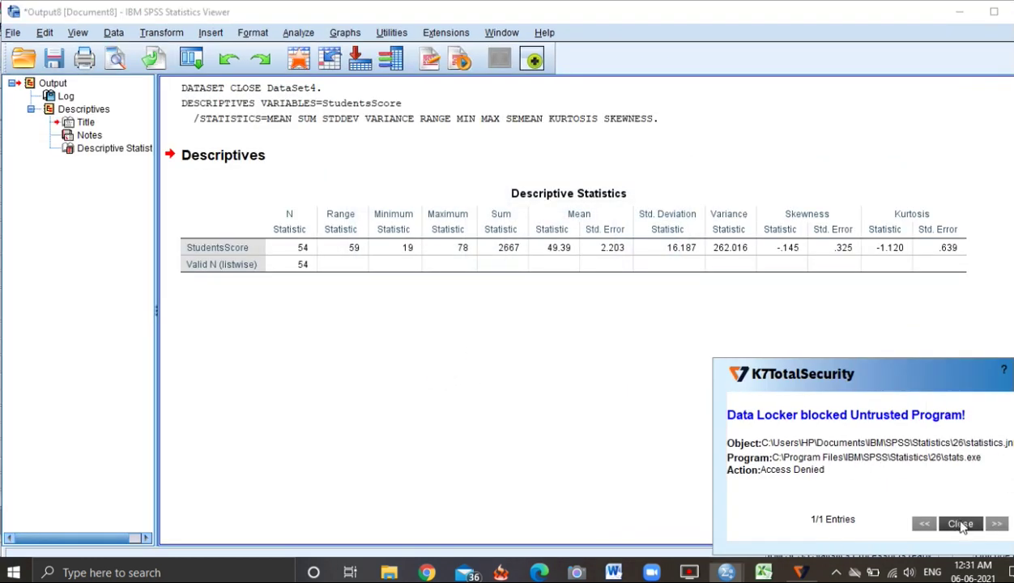
left_click(958, 523)
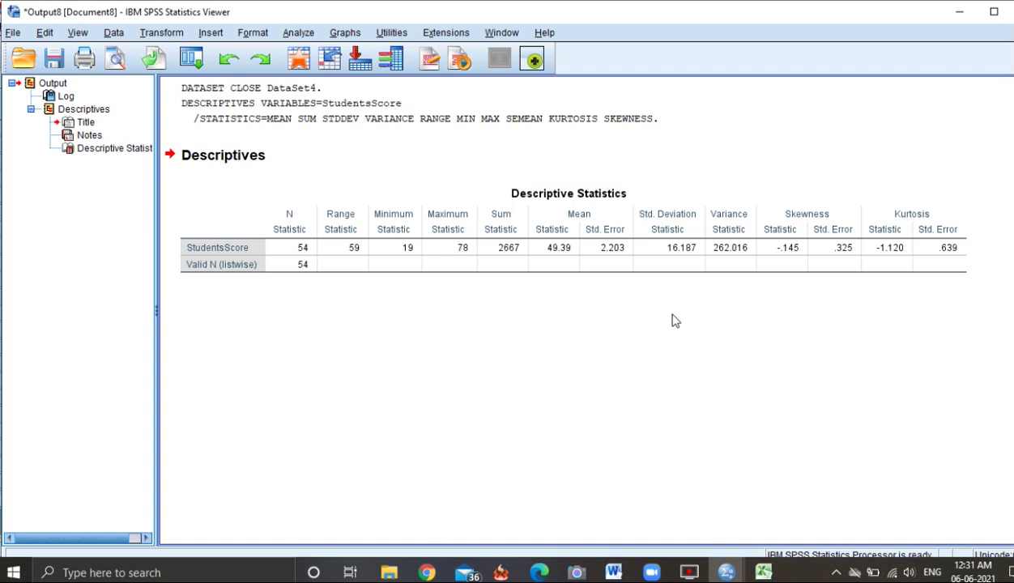
Step: Switch to Excel, restore its window to a smaller size and position it beside the SPSS output table for comparison
left_click(763, 573)
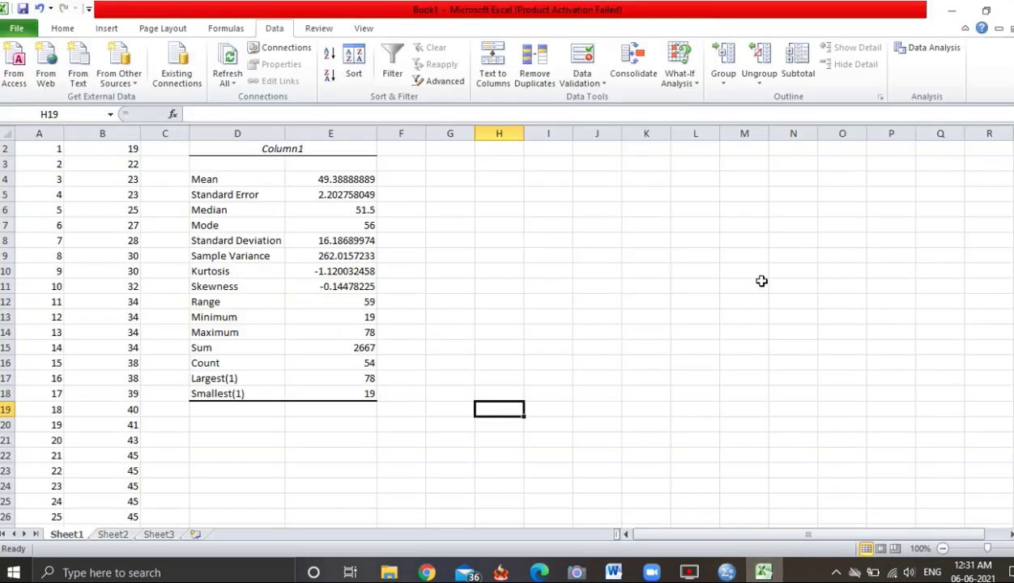
left_click(981, 10)
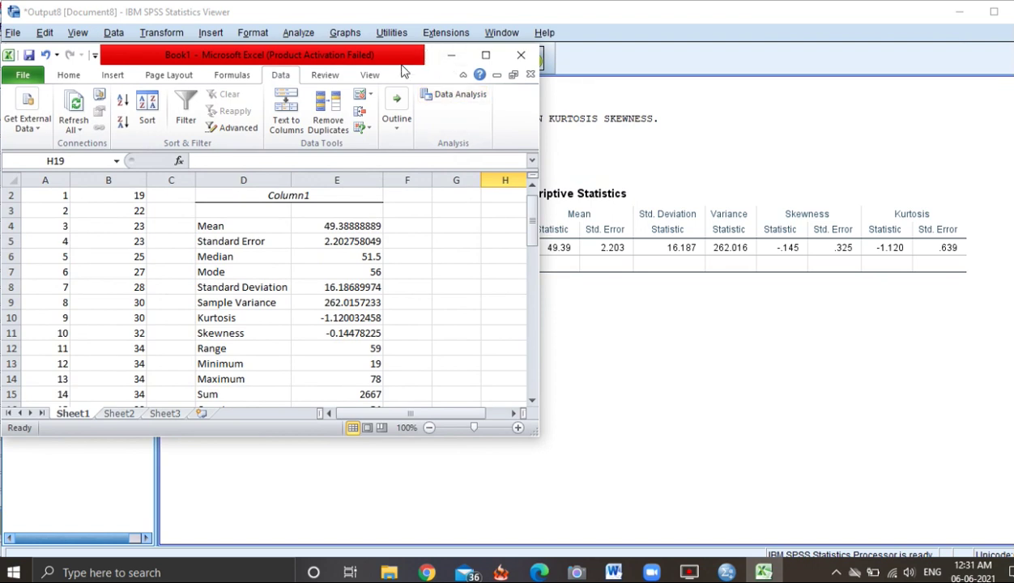
left_click_drag(417, 54, 208, 25)
left_click_drag(201, 23, 252, 26)
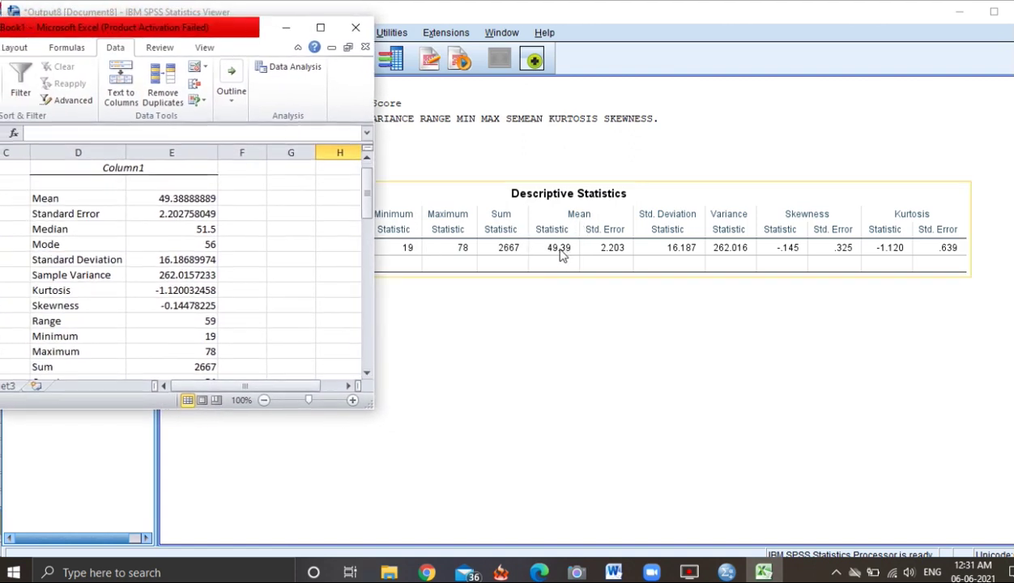
Step: Compare Excel's mean, standard error, standard deviation and sample variance with the SPSS table, and minimize the Excel window
left_click(176, 198)
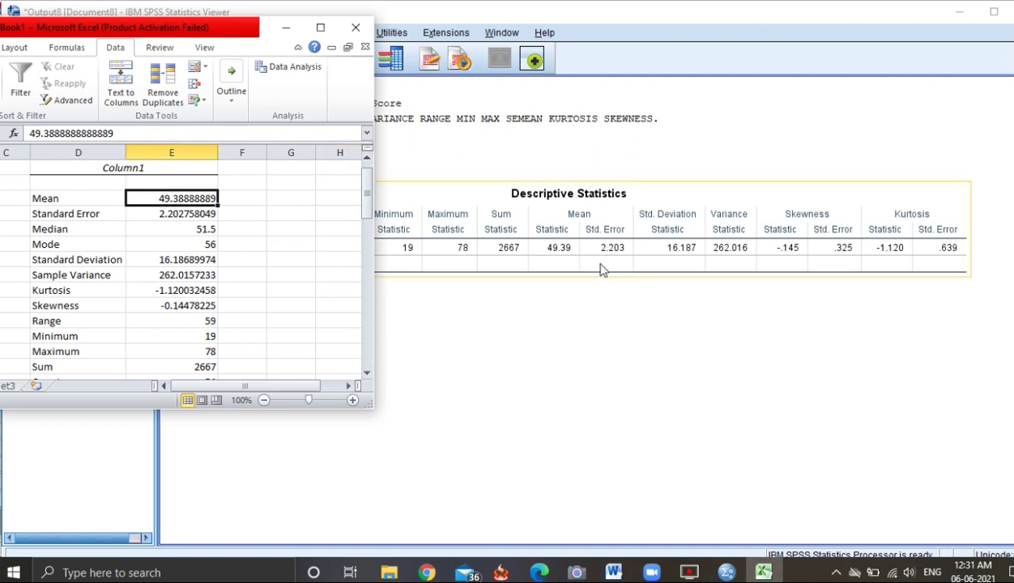
left_click(136, 214)
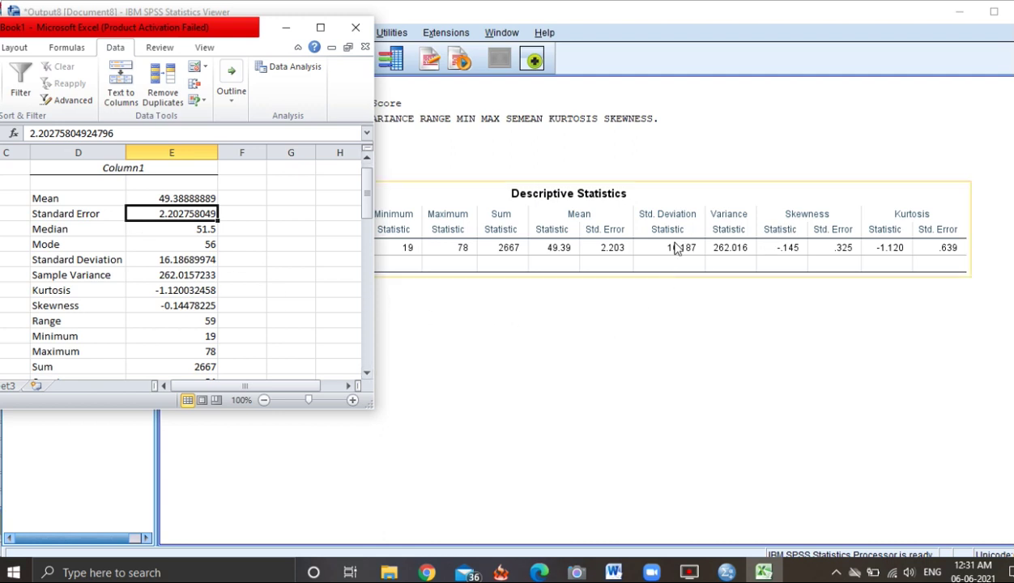
left_click(135, 256)
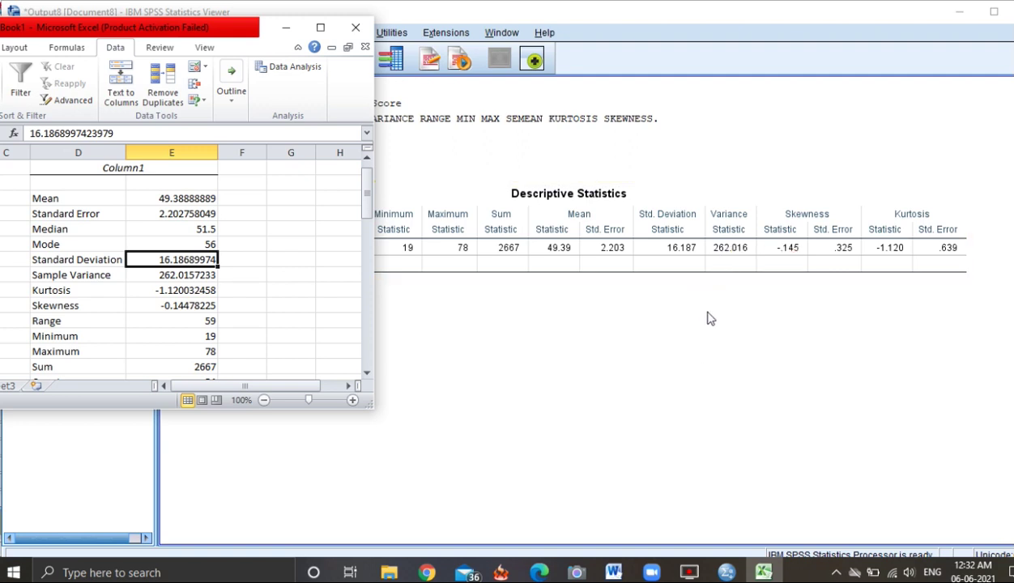
left_click(149, 274)
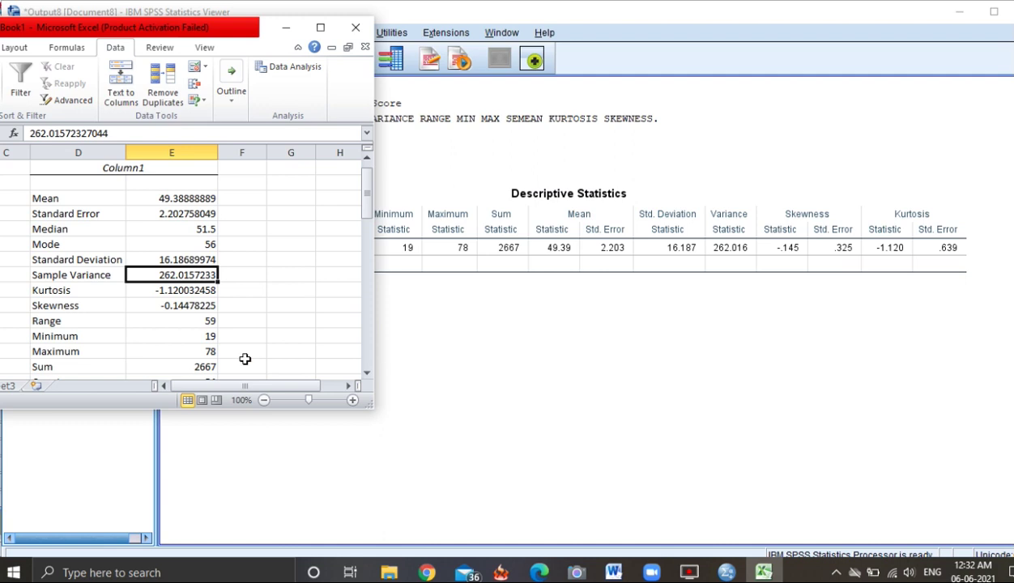
left_click(286, 29)
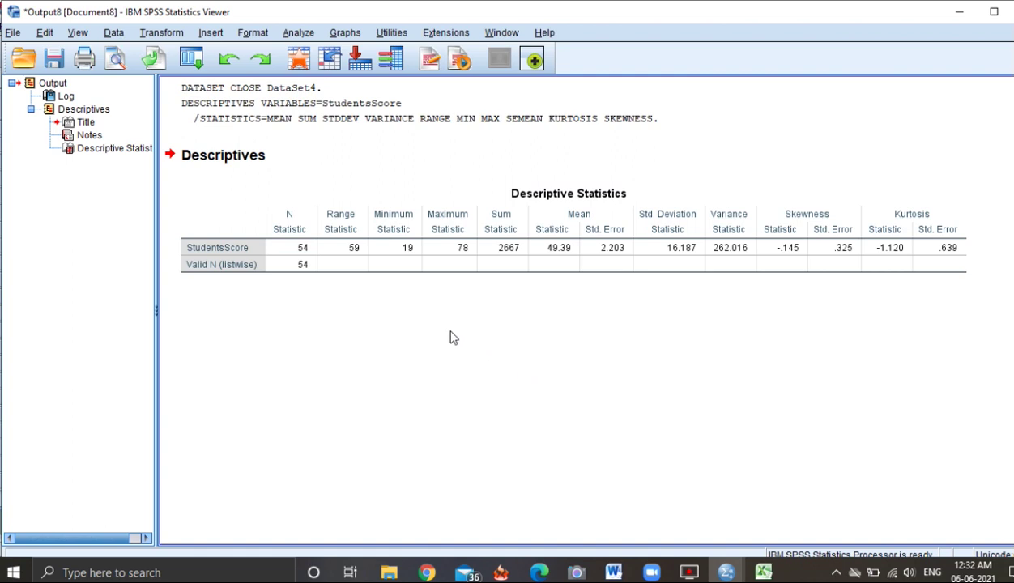
Step: Create a legacy histogram with StudentsScore as the variable
left_click(348, 36)
mouse_move(370, 154)
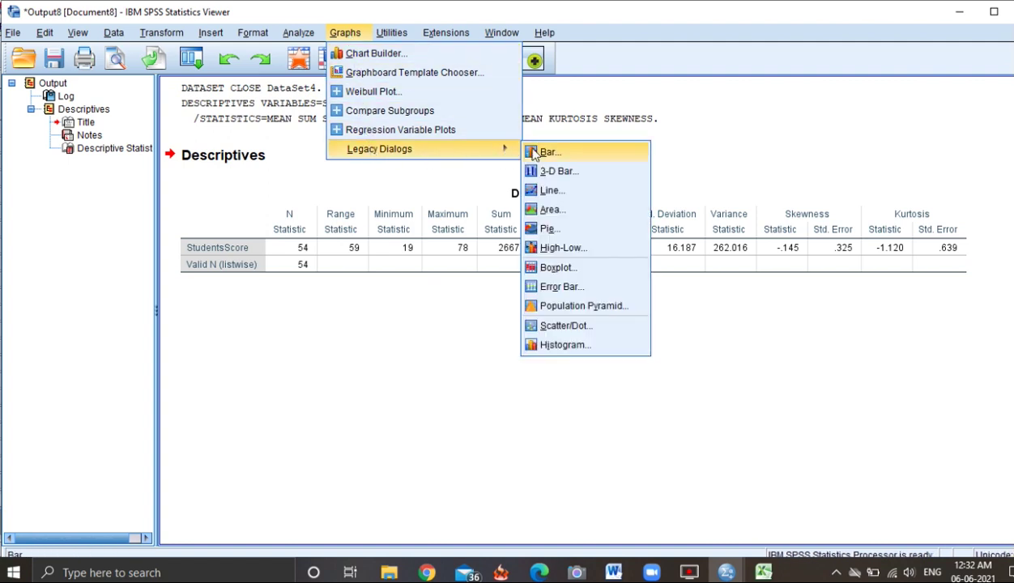
left_click(586, 345)
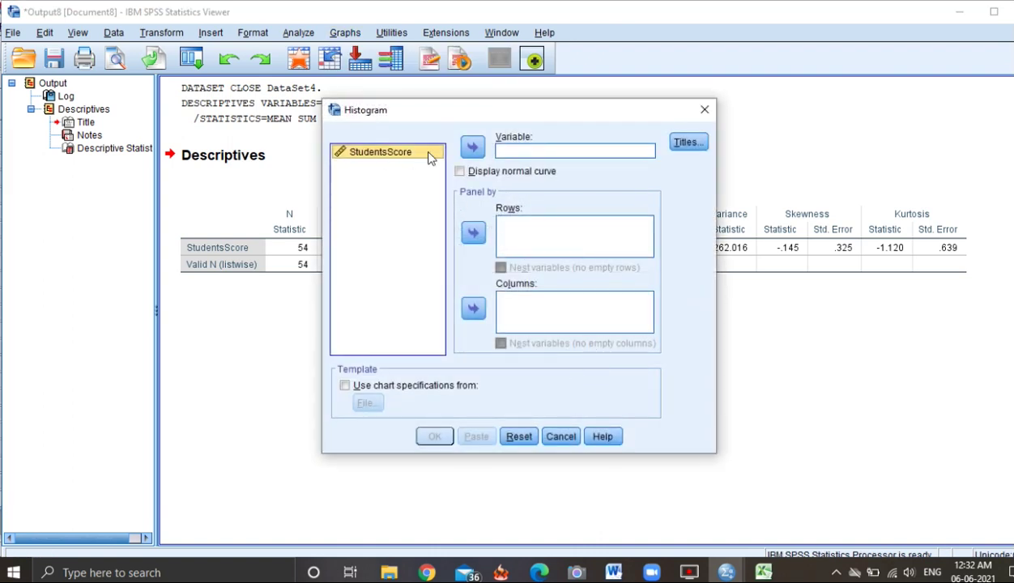
left_click(471, 148)
left_click(434, 437)
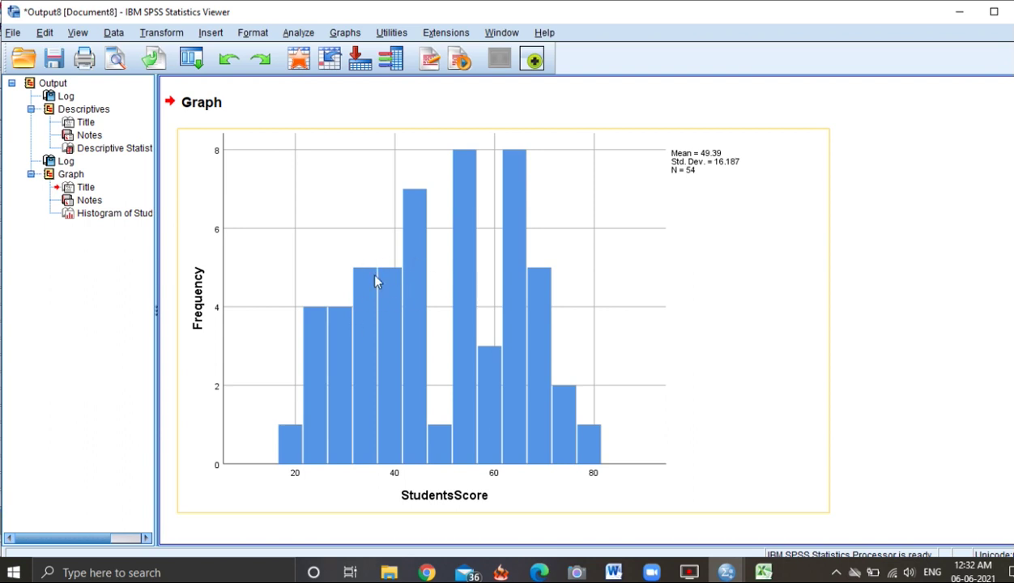
Step: Add a Normal distribution curve to the StudentsScore histogram, close the chart editor and return to the Descriptive Statistics table
double_click(447, 245)
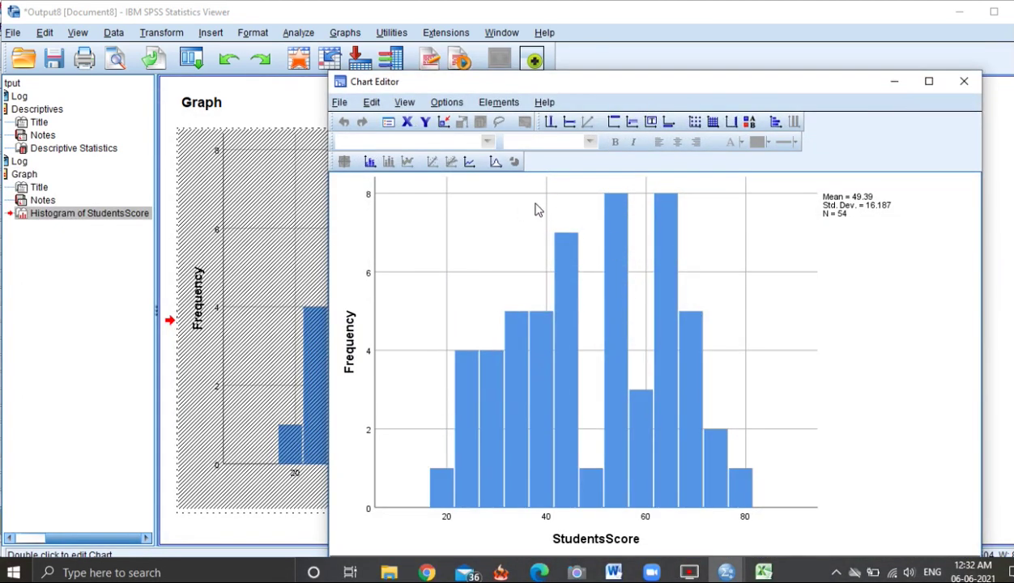
left_click(500, 103)
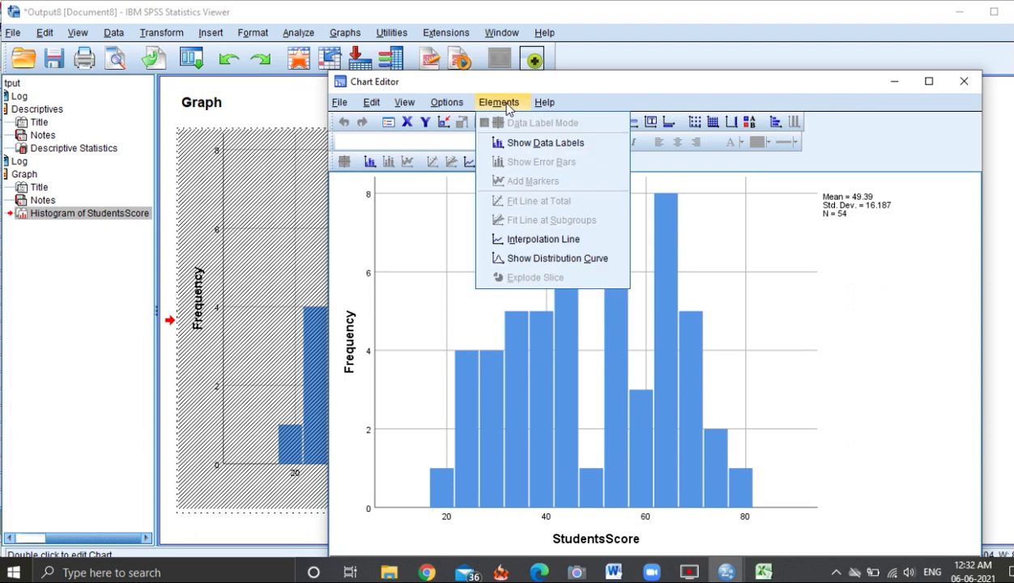
left_click(538, 264)
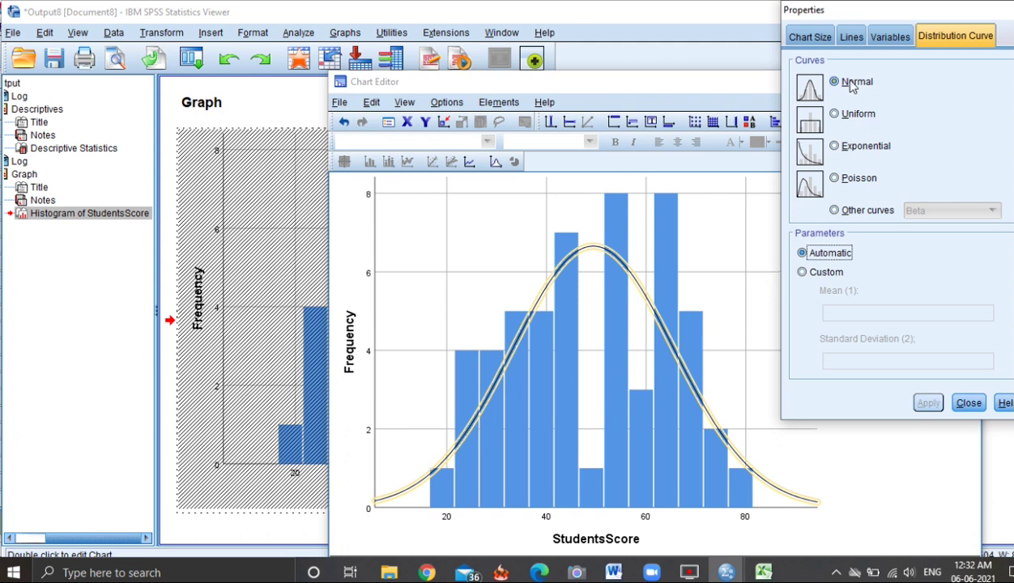
left_click(968, 403)
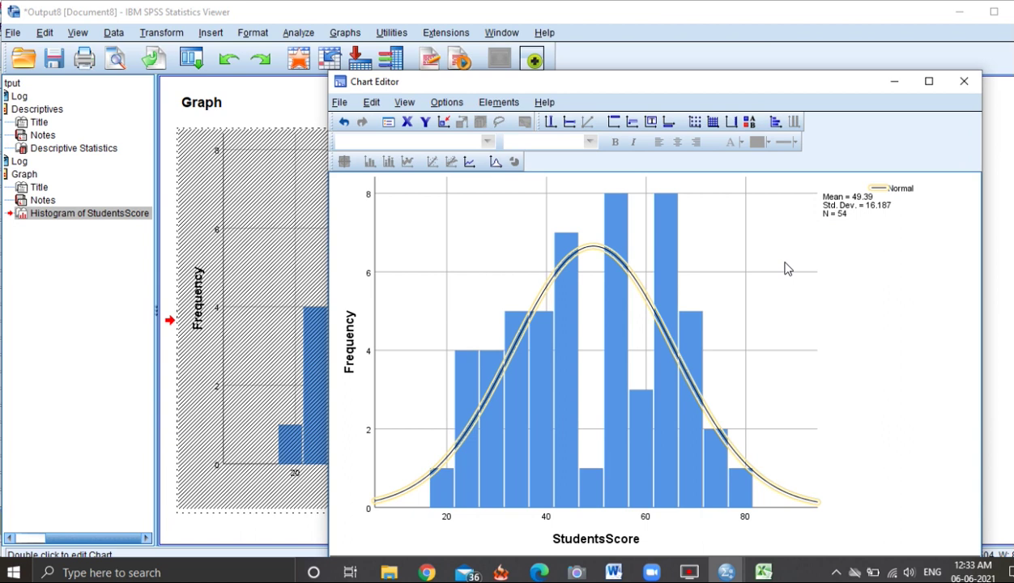
left_click(963, 81)
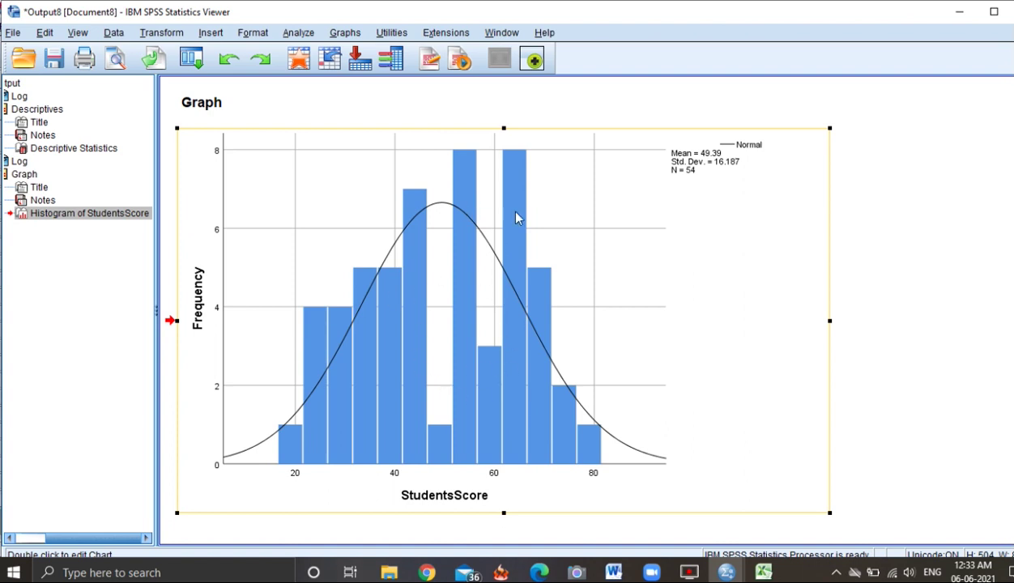
scroll(863, 271, "up", 5)
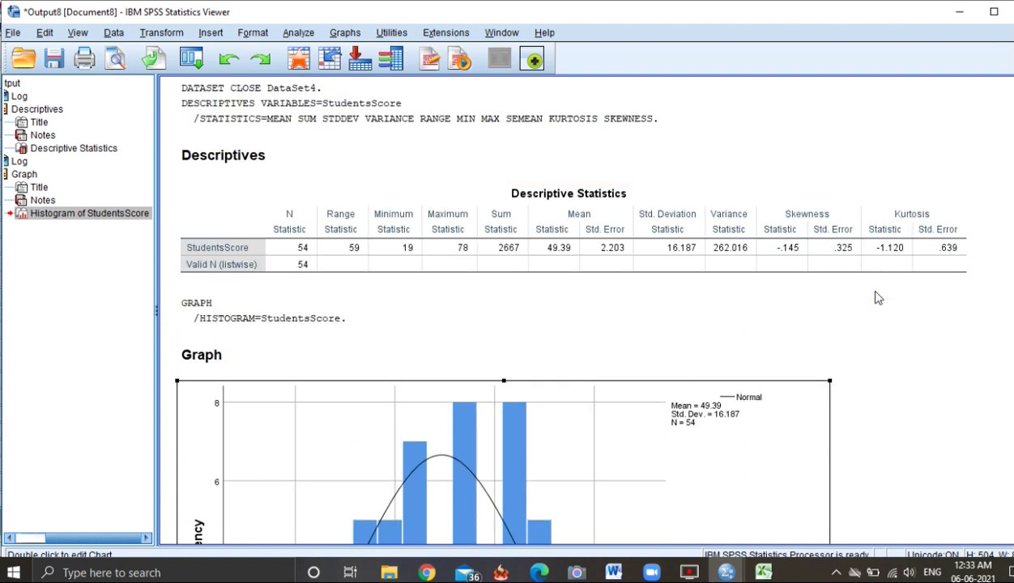